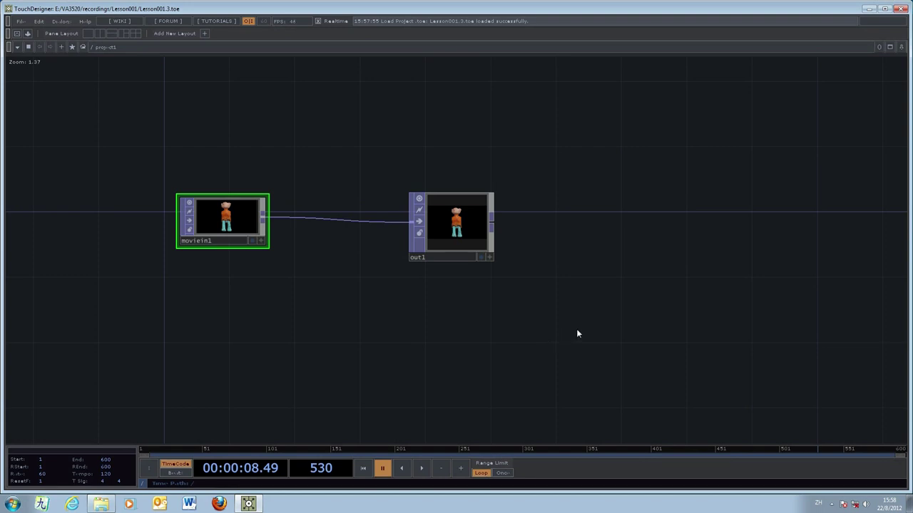
- Maximise the window, space out1 well away from moviein1, and disconnect the wire between the two operators
{"action": "left_click", "coordinate": [885, 10]}
{"action": "left_click_drag", "start_coordinate": [561, 301], "coordinate": [489, 328]}
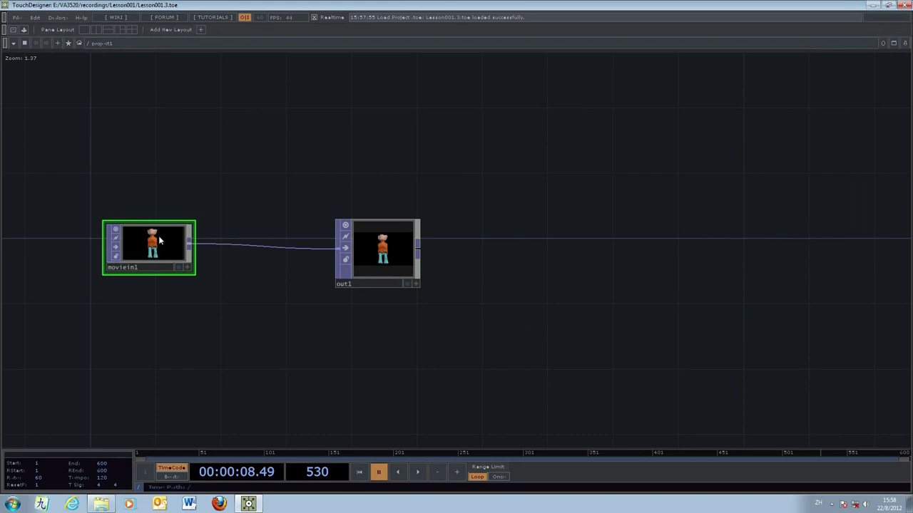
{"action": "left_click_drag", "start_coordinate": [401, 257], "coordinate": [352, 257]}
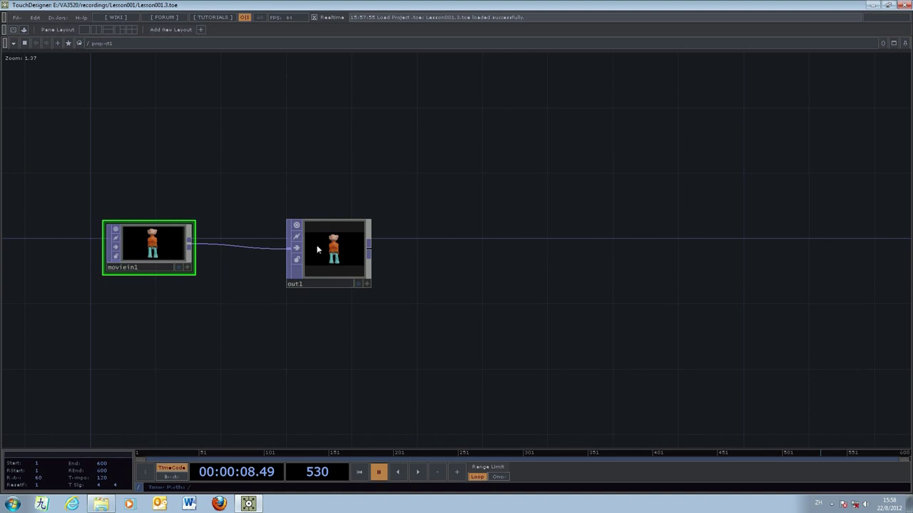
{"action": "left_click_drag", "start_coordinate": [280, 258], "coordinate": [443, 259]}
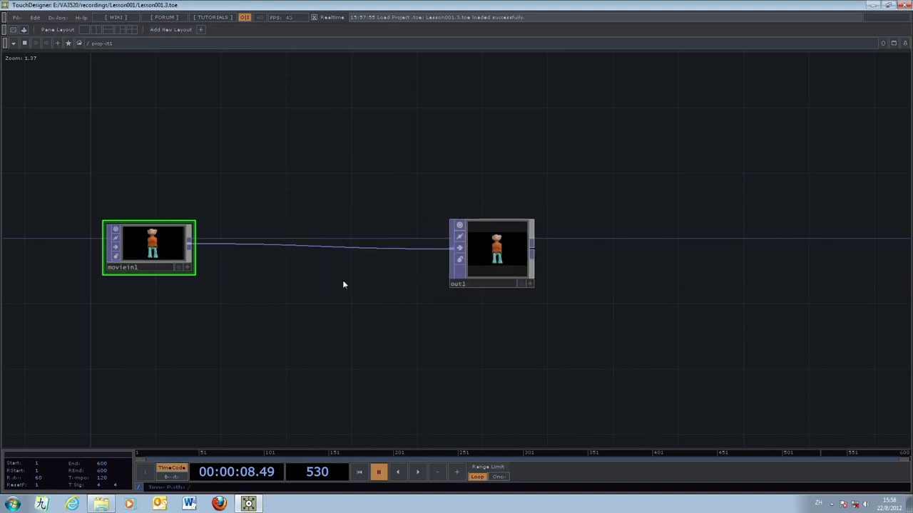
{"action": "right_click", "coordinate": [320, 248]}
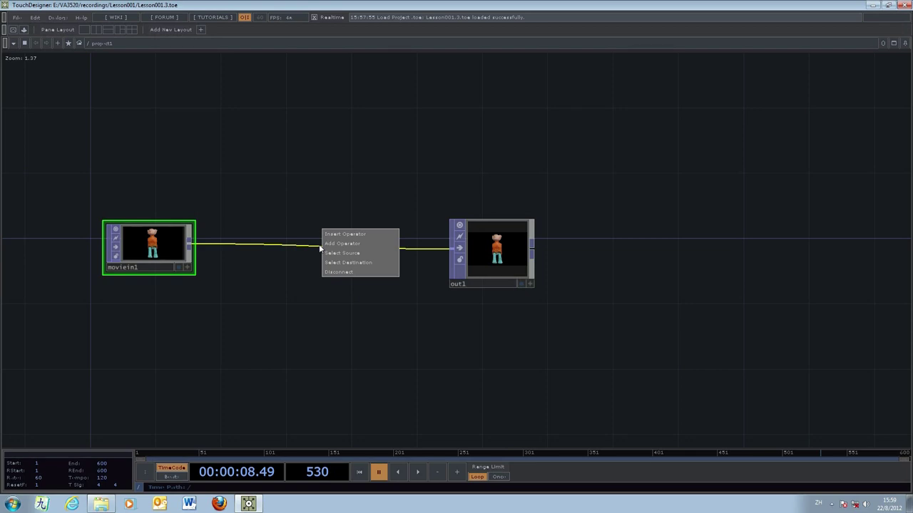
{"action": "left_click", "coordinate": [338, 273]}
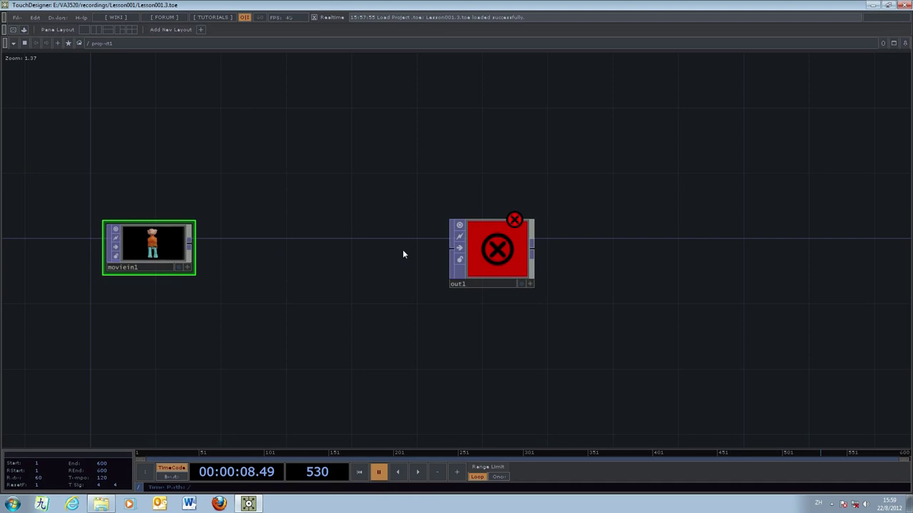
- Add an Edge TOP in the gap between moviein1 and out1
{"action": "key", "text": "Tab"}
{"action": "left_click_drag", "start_coordinate": [360, 241], "coordinate": [661, 117]}
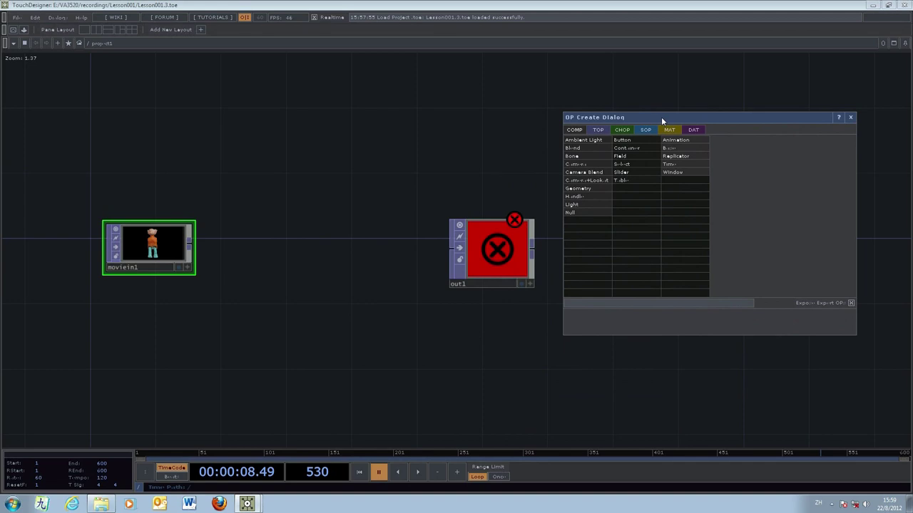
{"action": "left_click", "coordinate": [598, 131]}
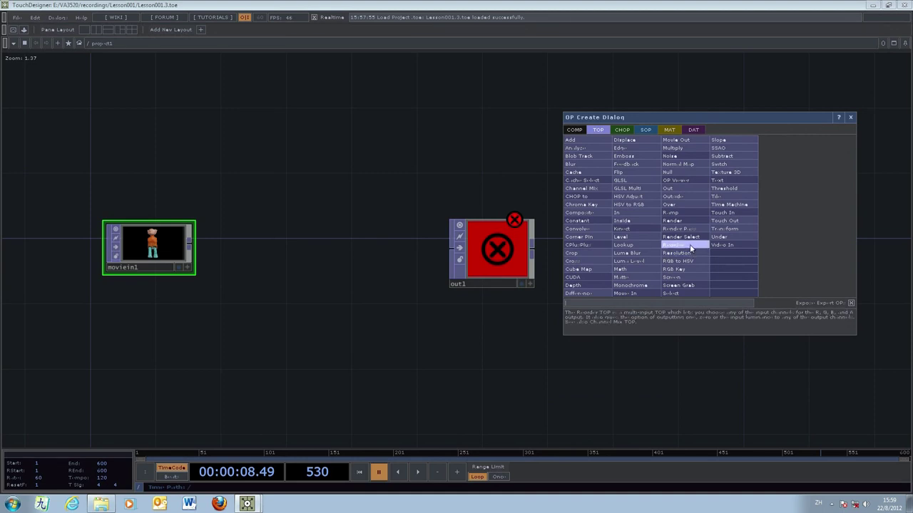
{"action": "left_click", "coordinate": [631, 148]}
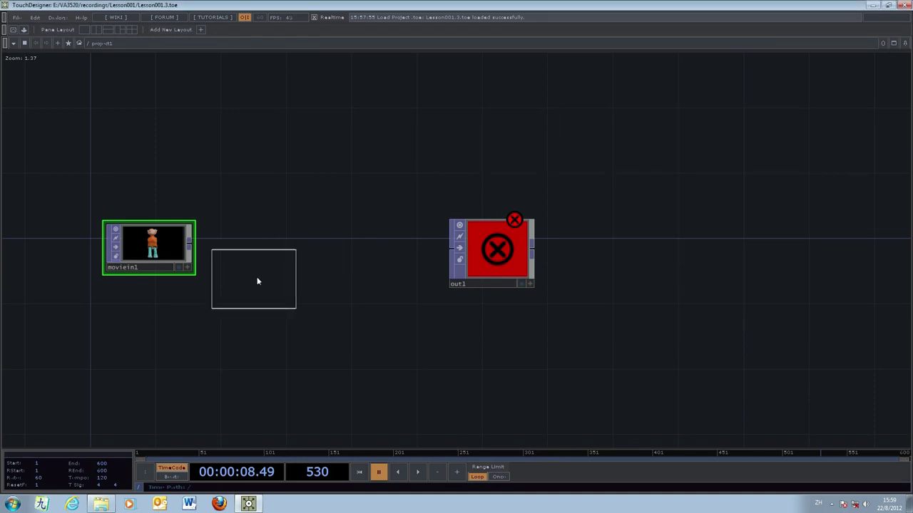
{"action": "left_click", "coordinate": [283, 256]}
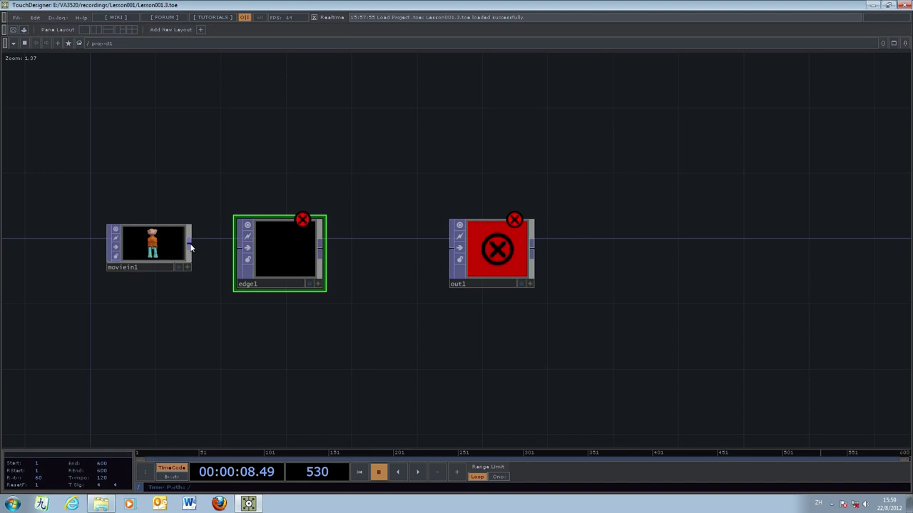
- Wire moviein1 into edge1 and edge1 into out1, and move out1 a little closer to edge1
{"action": "left_click_drag", "start_coordinate": [213, 251], "coordinate": [238, 248]}
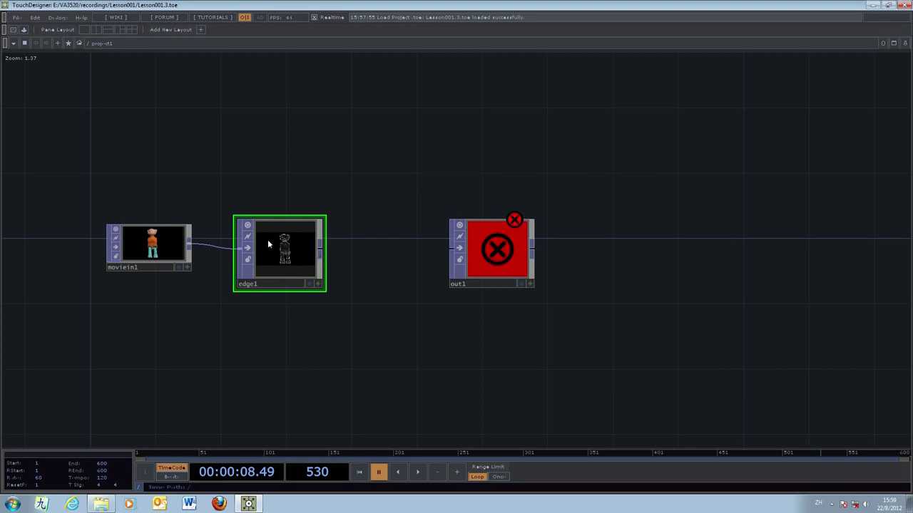
{"action": "left_click_drag", "start_coordinate": [322, 251], "coordinate": [489, 257]}
{"action": "left_click_drag", "start_coordinate": [517, 284], "coordinate": [468, 284]}
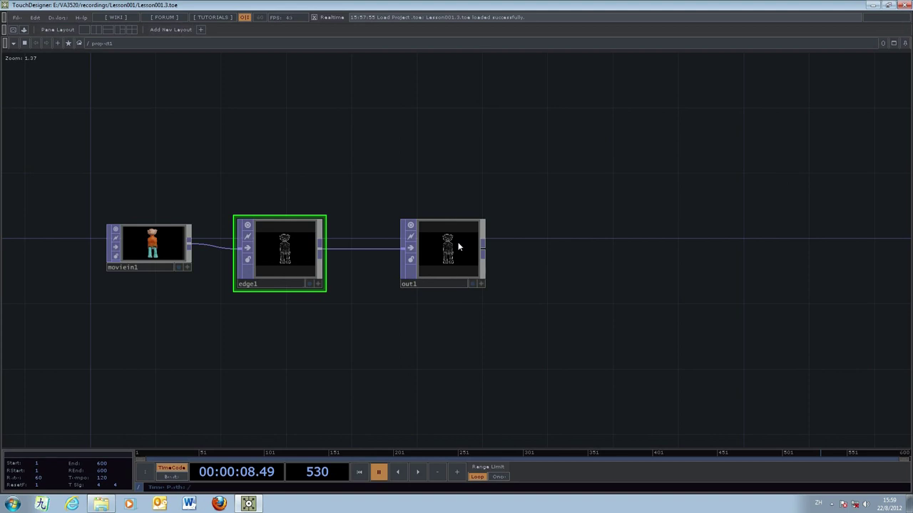
- Display out1's image as the network background to inspect it, and turn the background display off
{"action": "left_click", "coordinate": [471, 283]}
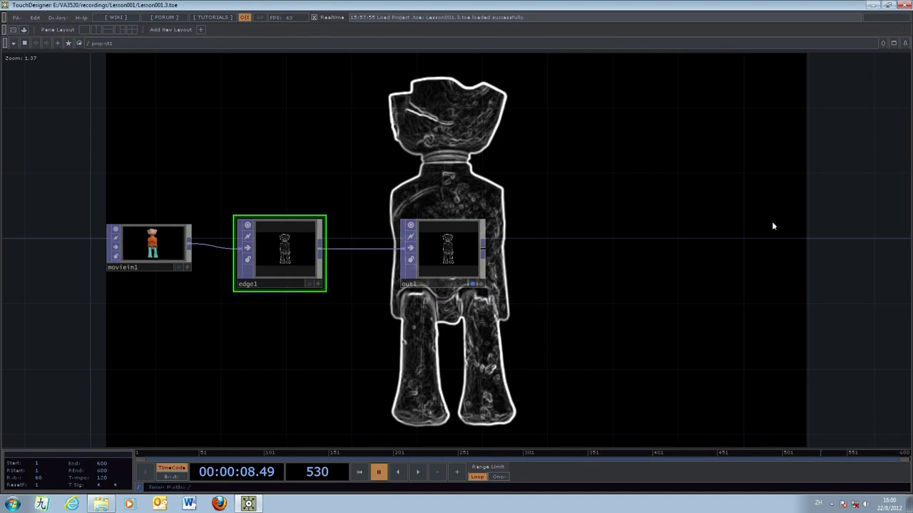
{"action": "left_click_drag", "start_coordinate": [563, 278], "coordinate": [429, 245]}
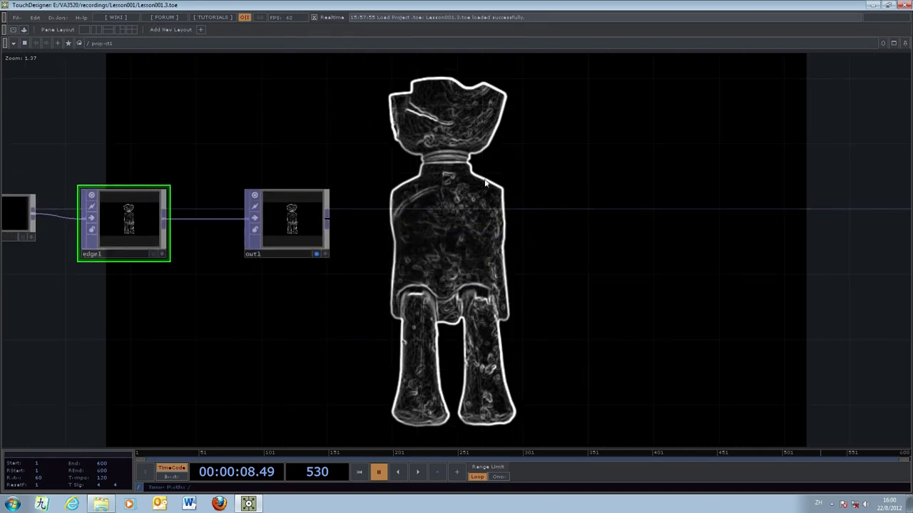
{"action": "left_click_drag", "start_coordinate": [188, 312], "coordinate": [447, 332]}
{"action": "left_click", "coordinate": [570, 277]}
{"action": "left_click_drag", "start_coordinate": [625, 314], "coordinate": [500, 339]}
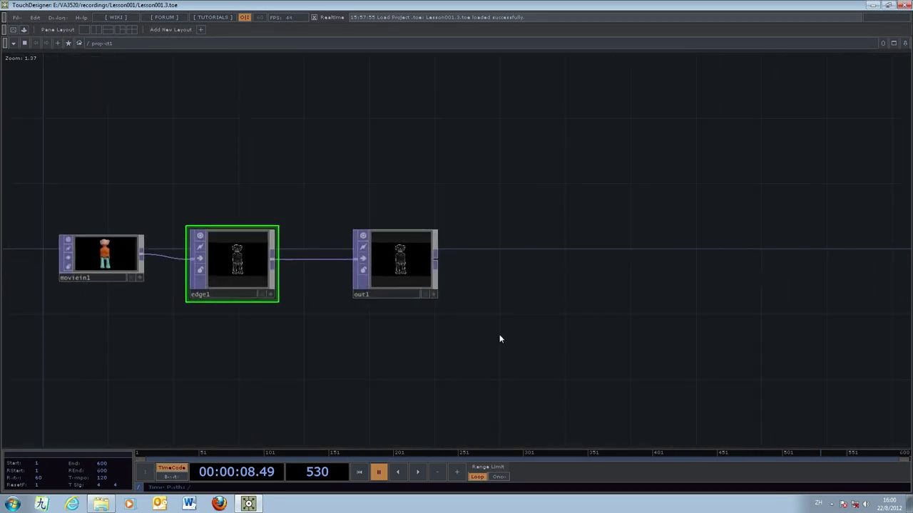
- View out1's image in a separate floating viewer beside the nodes, and close that viewer
{"action": "left_click", "coordinate": [404, 261]}
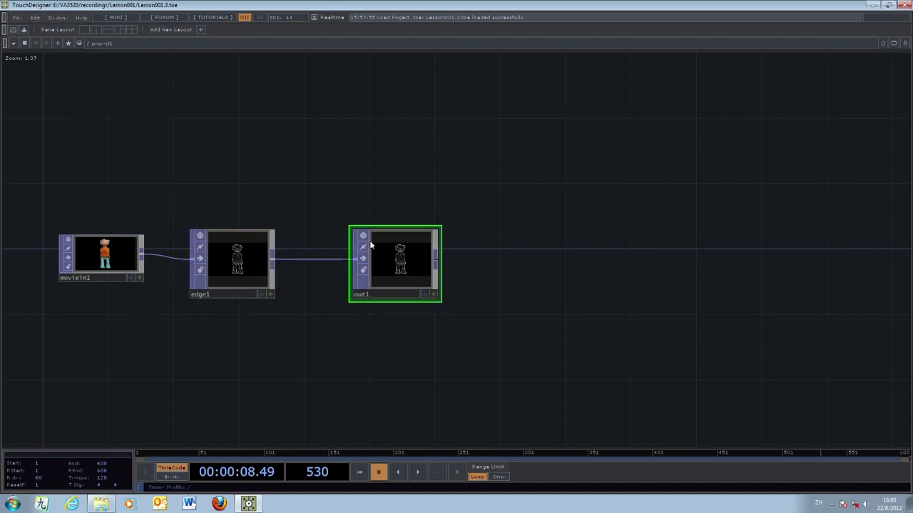
{"action": "right_click", "coordinate": [400, 264]}
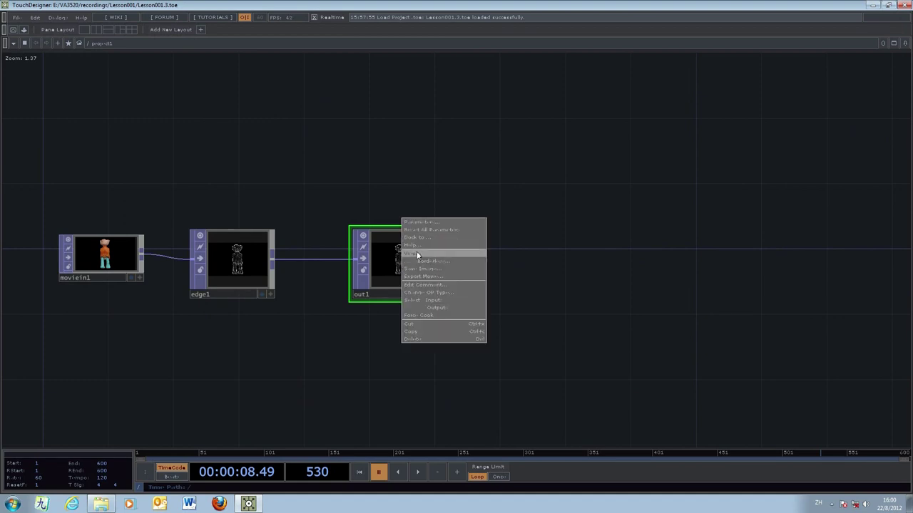
{"action": "left_click", "coordinate": [417, 255]}
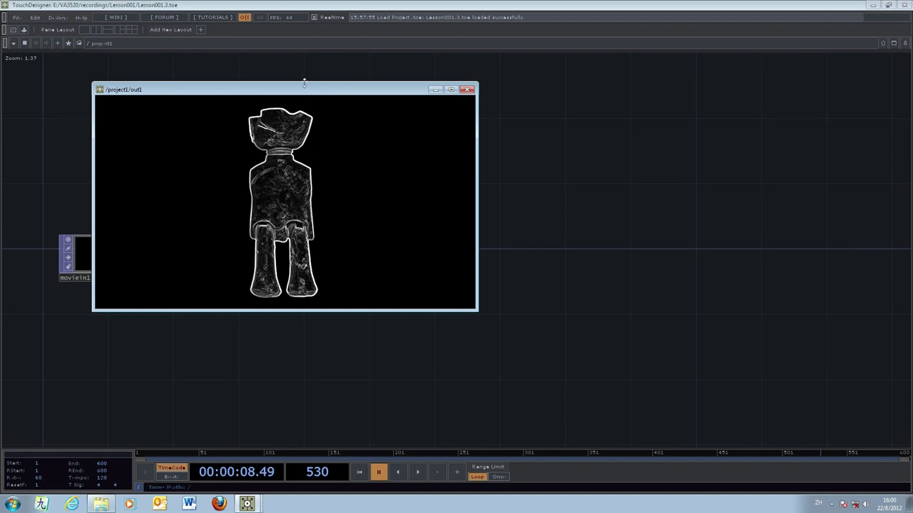
{"action": "left_click_drag", "start_coordinate": [308, 91], "coordinate": [598, 144]}
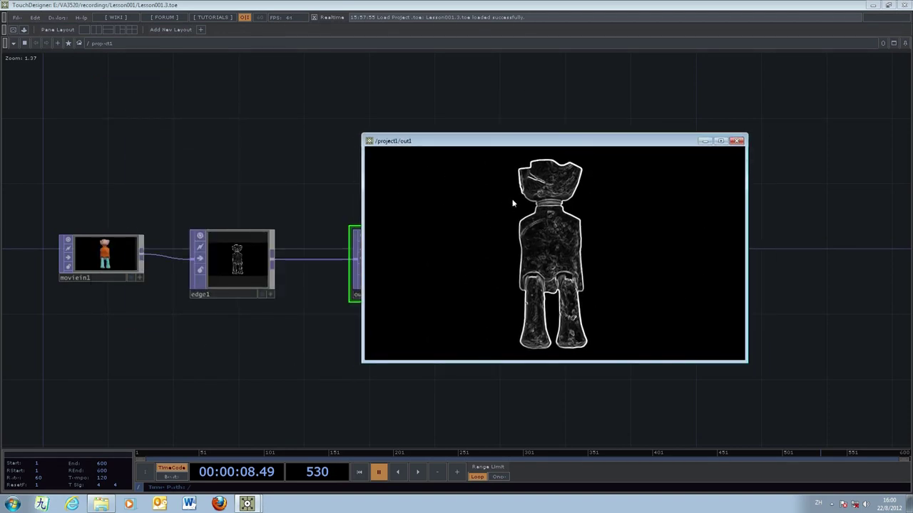
{"action": "left_click_drag", "start_coordinate": [452, 143], "coordinate": [527, 154]}
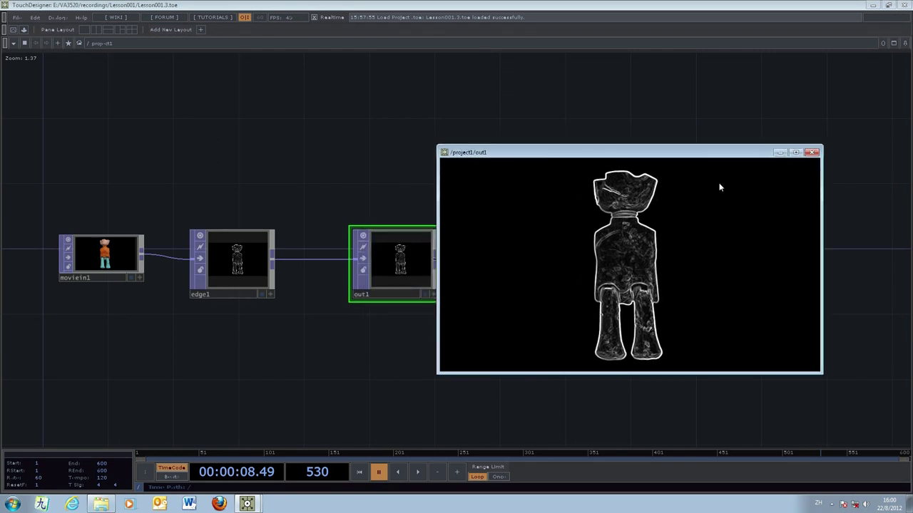
{"action": "left_click", "coordinate": [812, 155]}
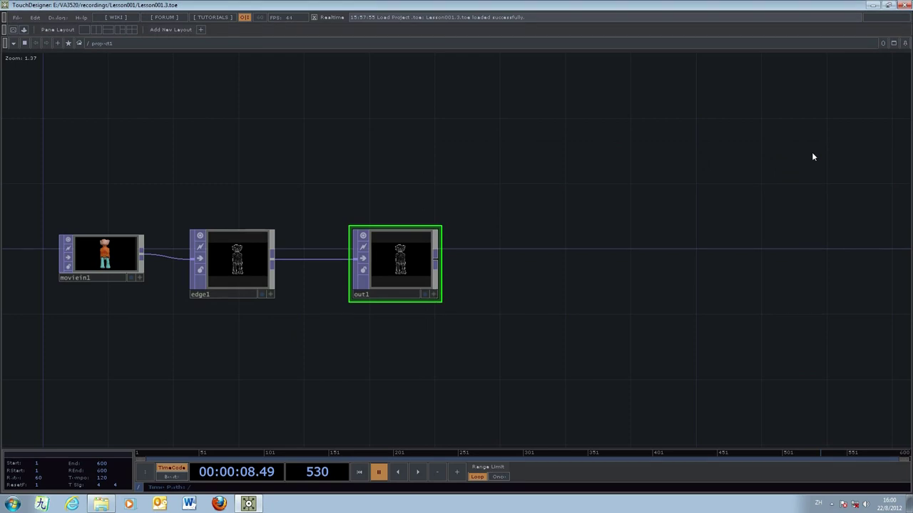
- Move edge1 slightly closer to out1 so it sits midway between moviein1 and out1
{"action": "left_click_drag", "start_coordinate": [307, 354], "coordinate": [392, 347]}
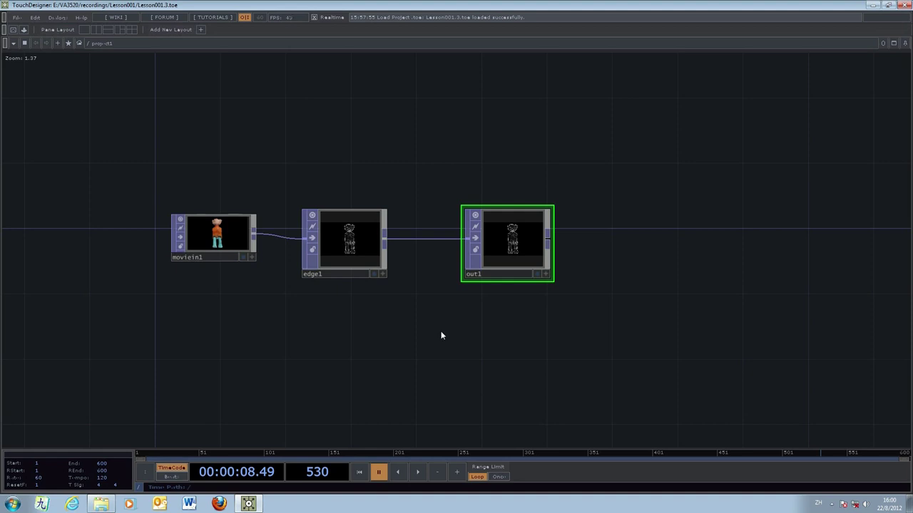
{"action": "left_click", "coordinate": [358, 240]}
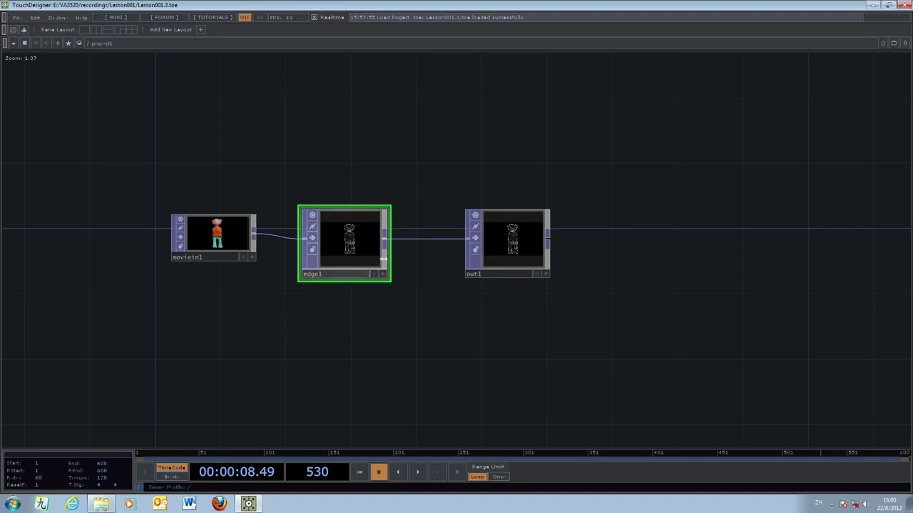
{"action": "left_click_drag", "start_coordinate": [359, 241], "coordinate": [363, 253]}
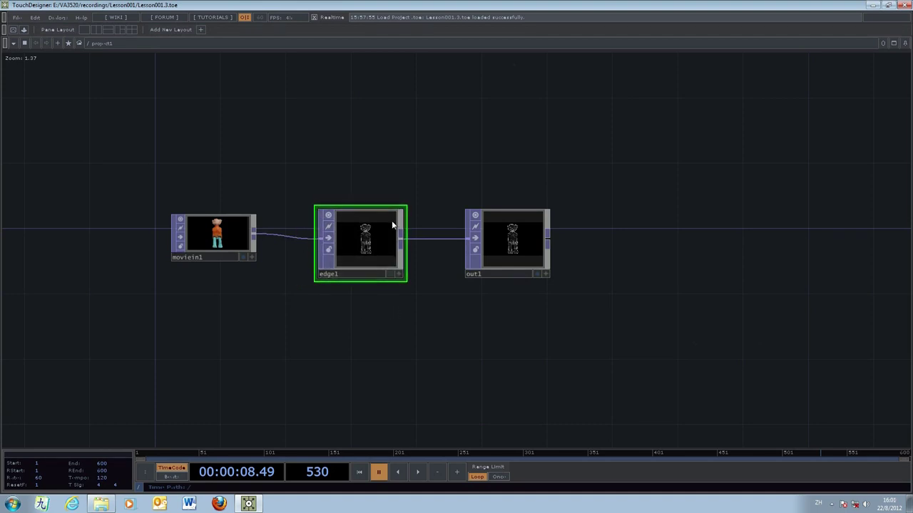
- Bypass edge1 to compare moviein1 with out1, and turn the bypass off
{"action": "left_click", "coordinate": [328, 239]}
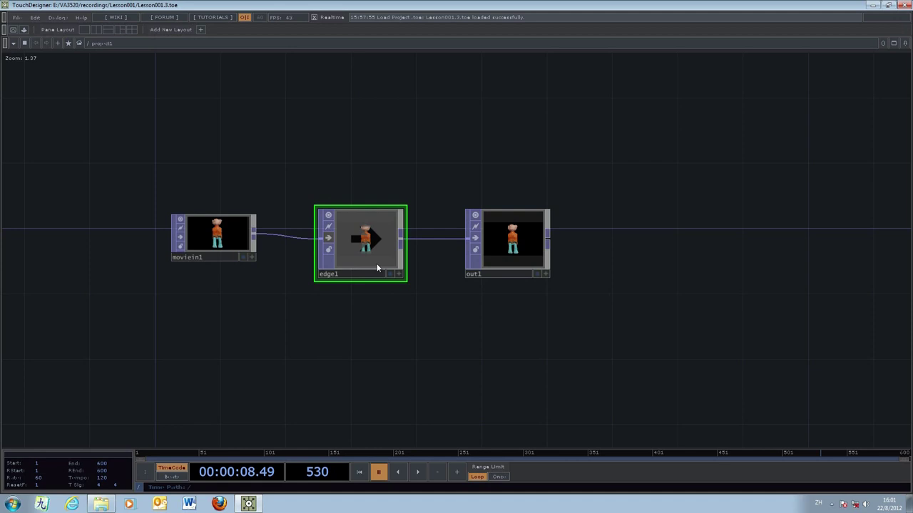
{"action": "left_click", "coordinate": [209, 231]}
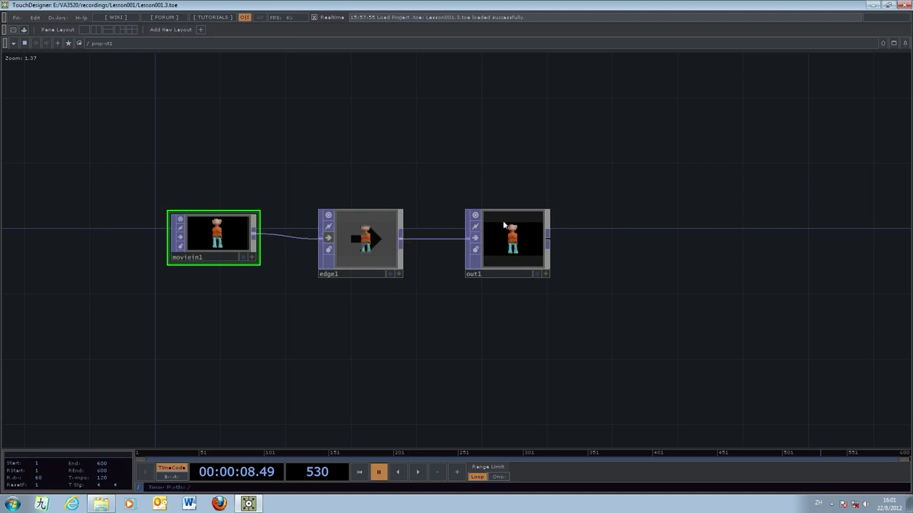
{"action": "left_click", "coordinate": [519, 247]}
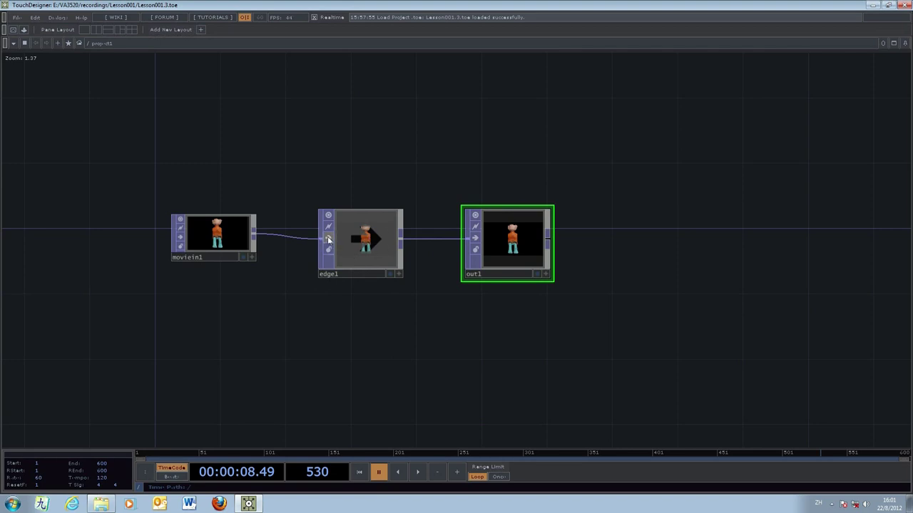
{"action": "left_click", "coordinate": [328, 239]}
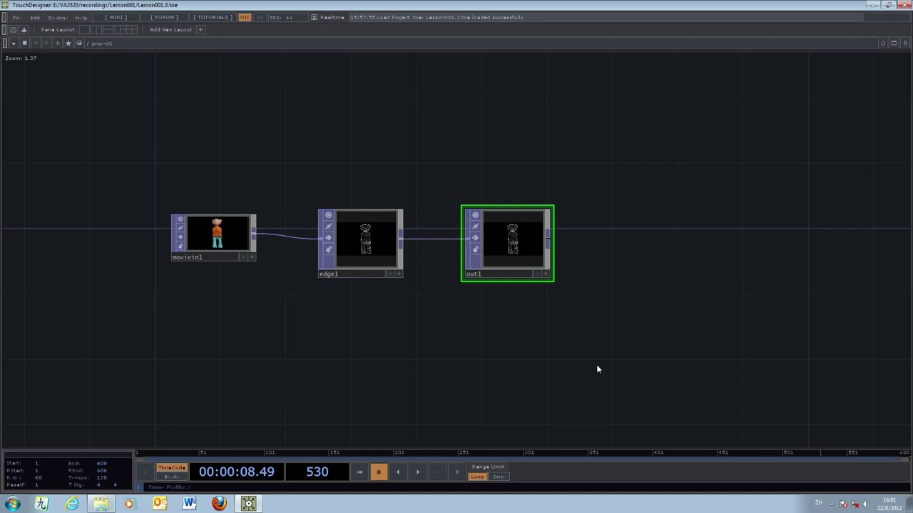
- Select moviein1 and start forward playback of the timeline
{"action": "left_click_drag", "start_coordinate": [597, 369], "coordinate": [530, 355]}
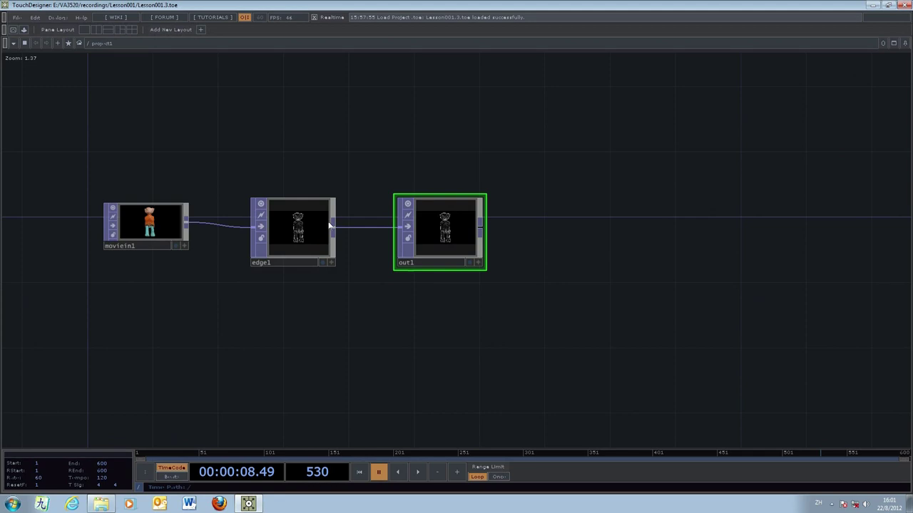
{"action": "left_click_drag", "start_coordinate": [424, 314], "coordinate": [411, 271]}
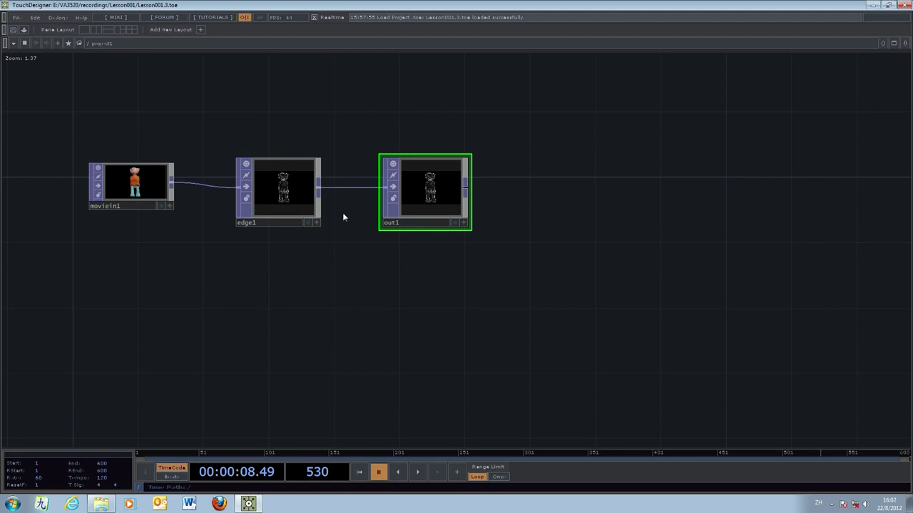
{"action": "left_click", "coordinate": [140, 187]}
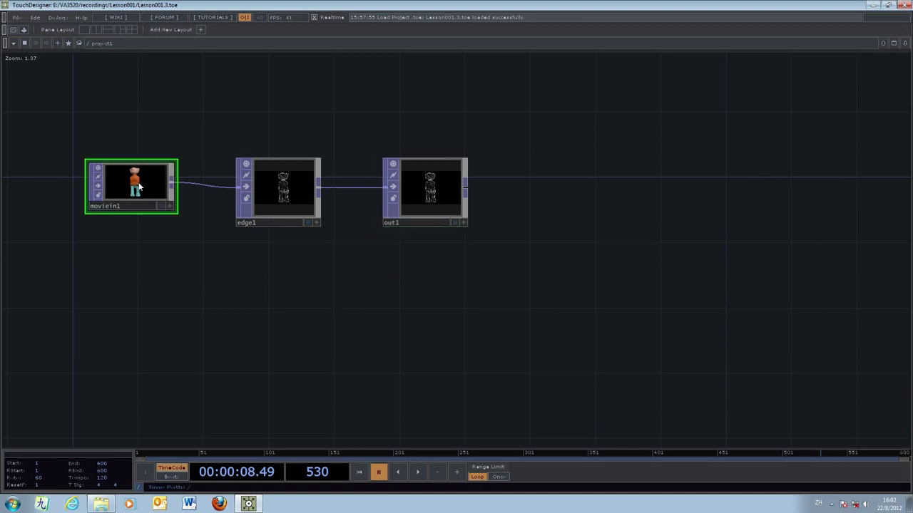
{"action": "left_click", "coordinate": [420, 473]}
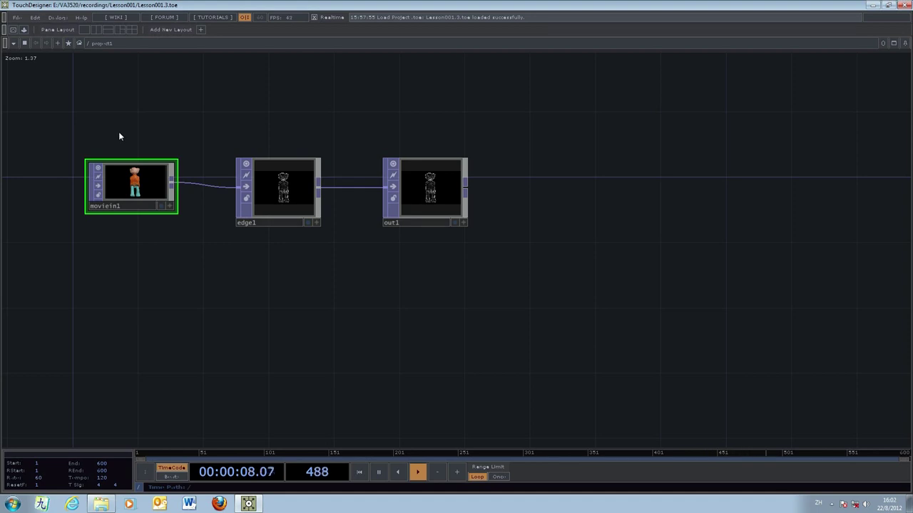
- Preview the final output in Perform mode, switching back to the network editor once and ending in Perform mode
{"action": "left_click", "coordinate": [14, 31]}
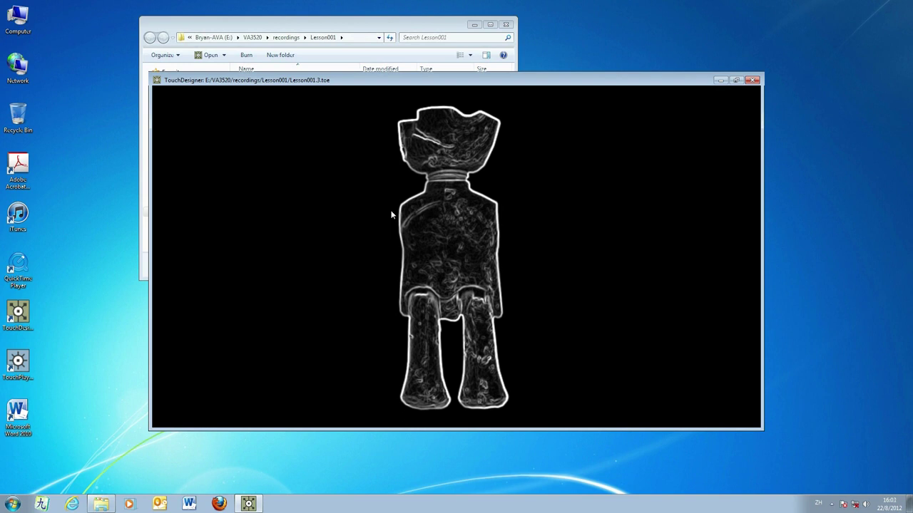
{"action": "key", "text": "Escape"}
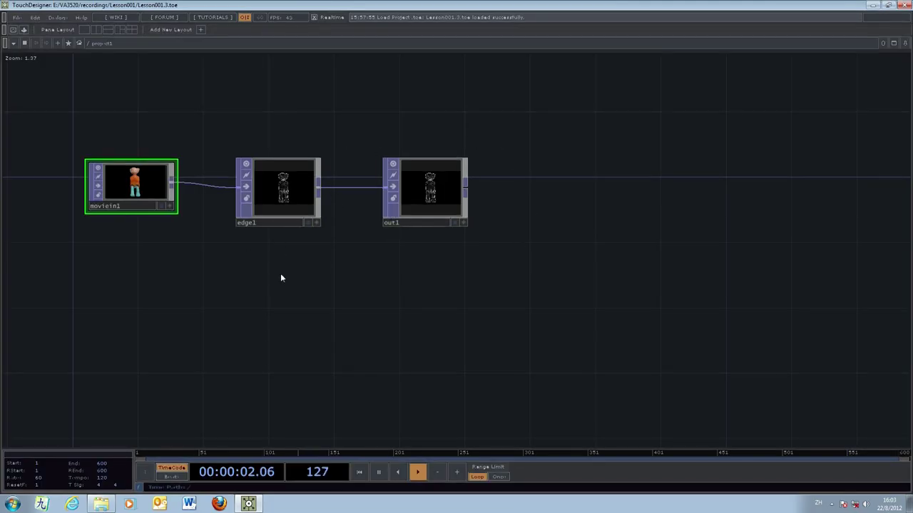
{"action": "middle_click_drag", "start_coordinate": [229, 271], "coordinate": [276, 308]}
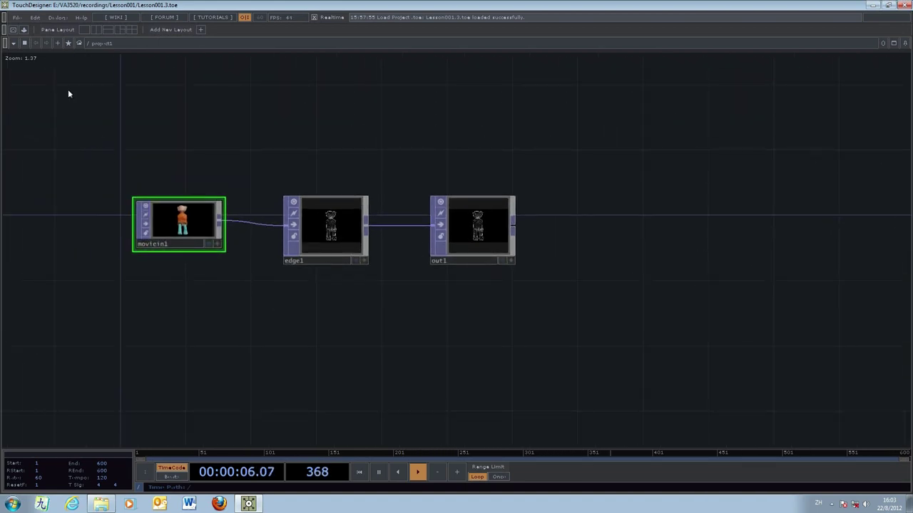
{"action": "left_click", "coordinate": [13, 30]}
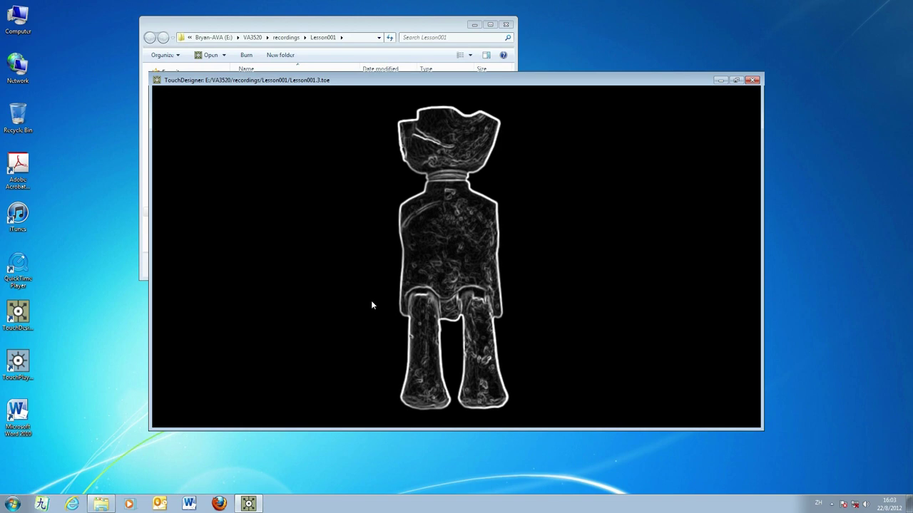
- Leave Perform mode and add a Window COMP to the network beside out1, on the side away from edge1
{"action": "key", "text": "Escape"}
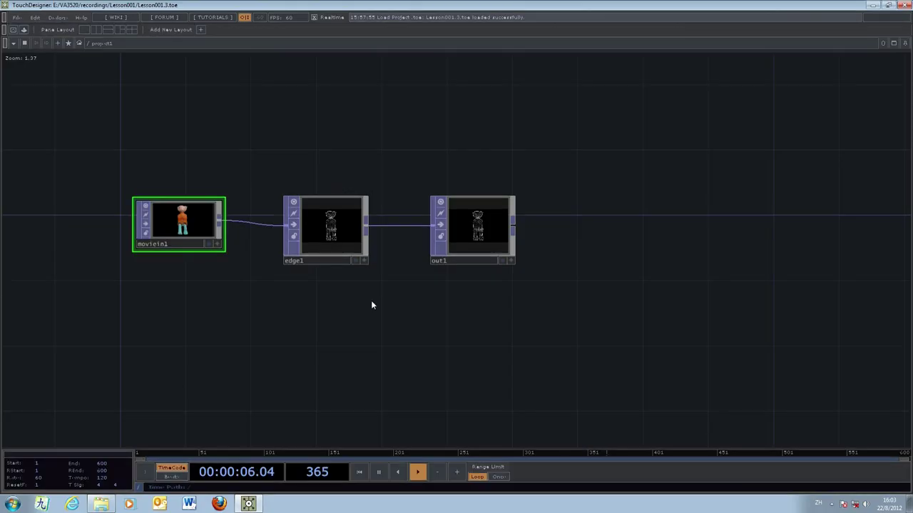
{"action": "left_click_drag", "start_coordinate": [621, 326], "coordinate": [603, 332]}
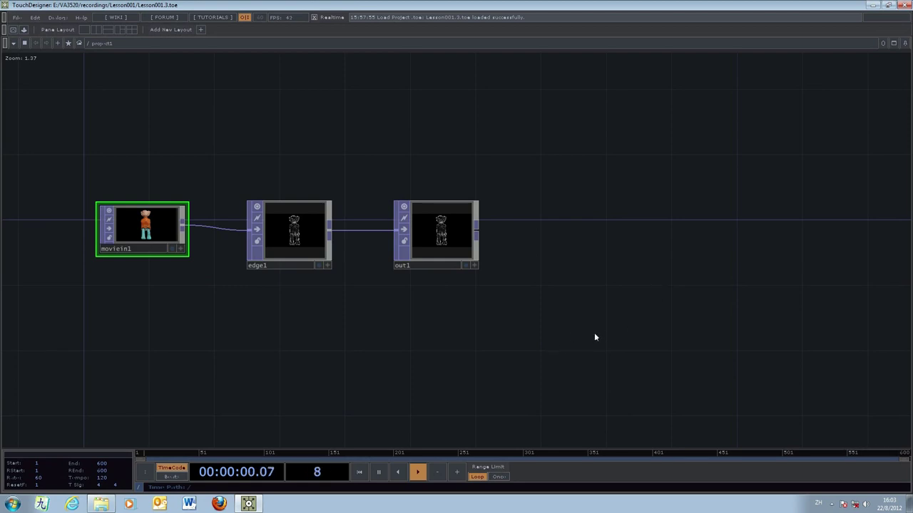
{"action": "left_click_drag", "start_coordinate": [597, 352], "coordinate": [592, 308]}
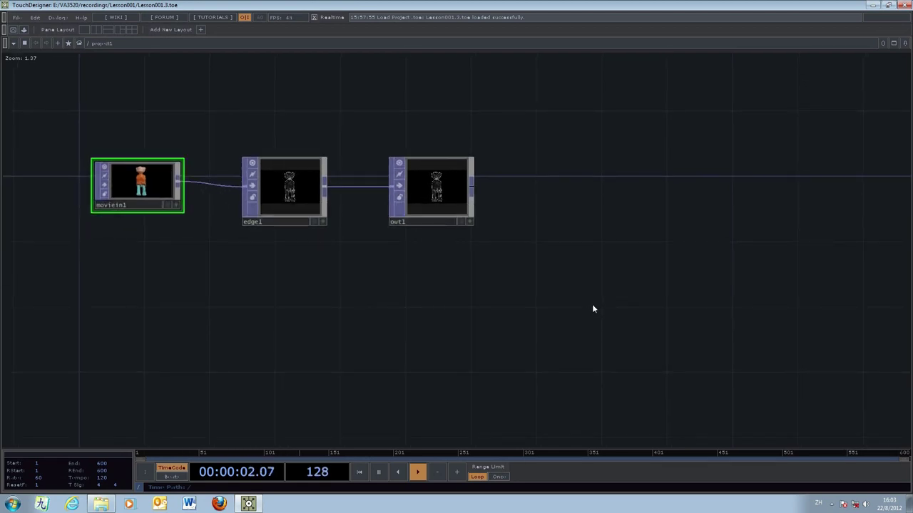
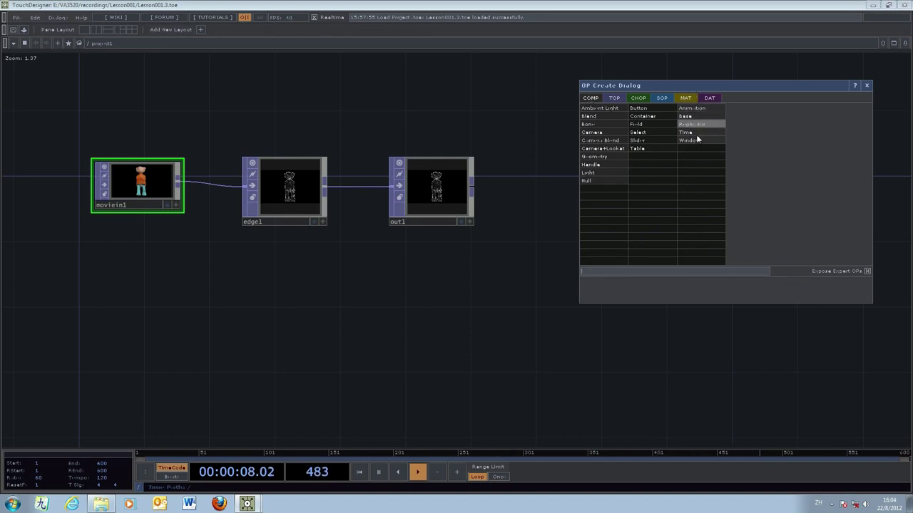
{"action": "left_click", "coordinate": [696, 141]}
{"action": "left_click", "coordinate": [589, 207]}
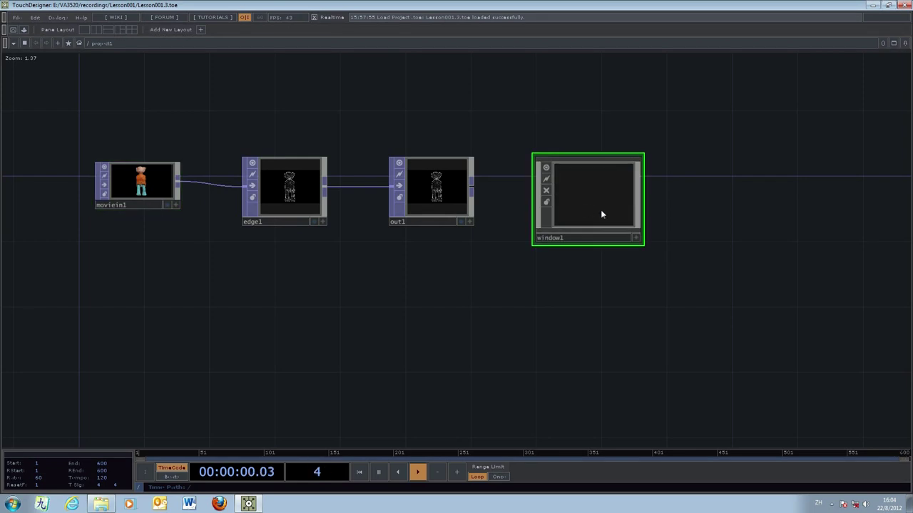
- In window1's parameters, enable Fill Area and set Borders to Off
{"action": "left_click_drag", "start_coordinate": [730, 250], "coordinate": [681, 296]}
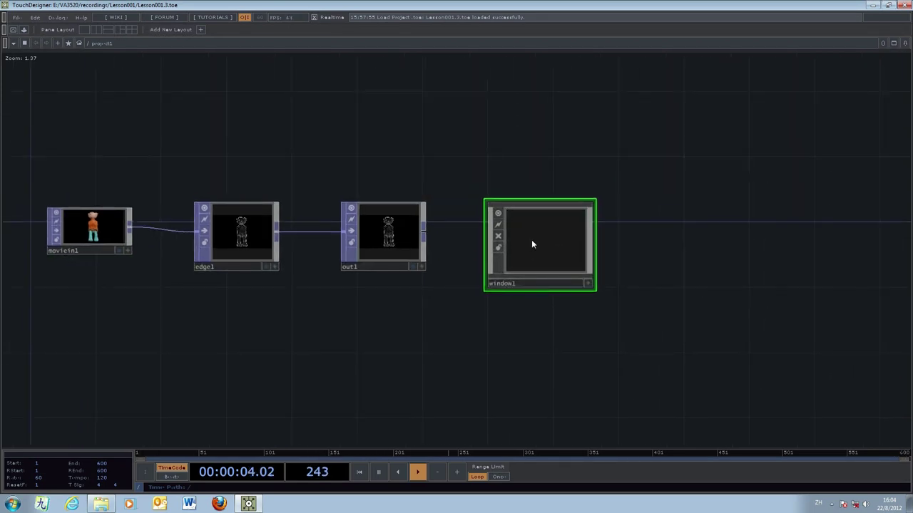
{"action": "key", "text": "p"}
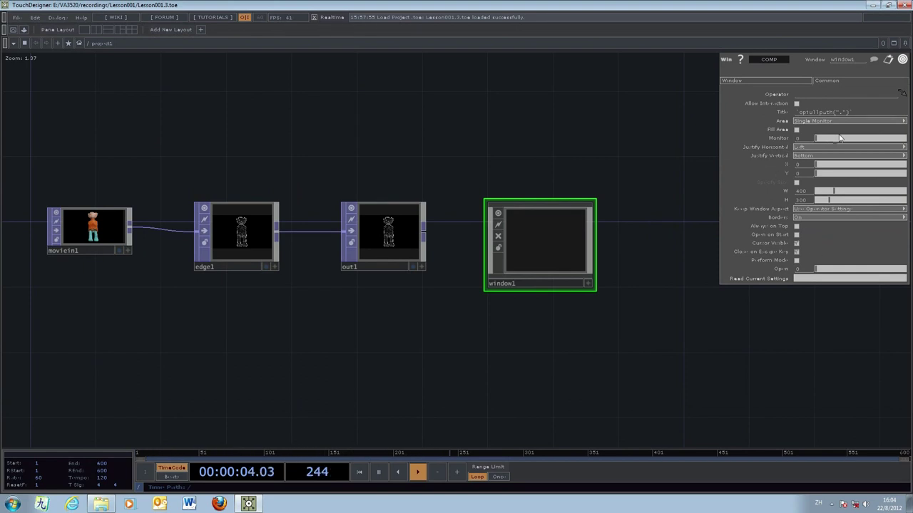
{"action": "left_click", "coordinate": [796, 130]}
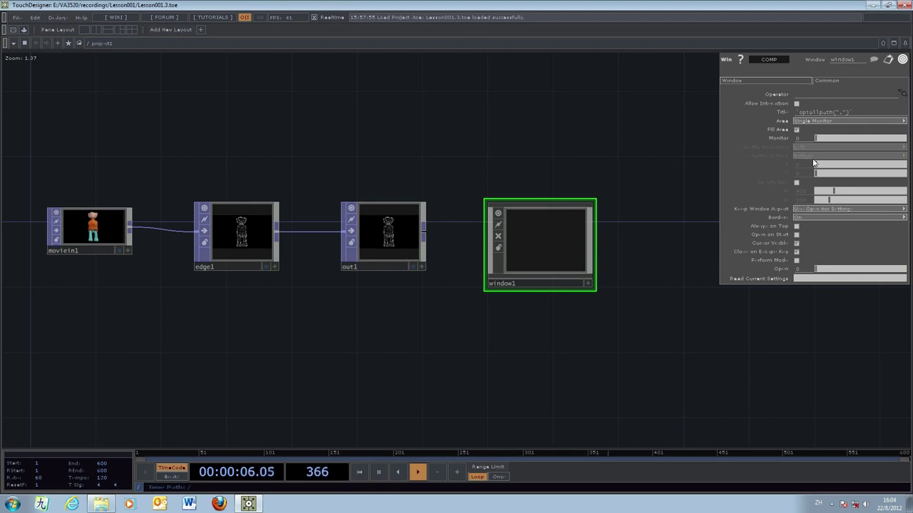
{"action": "left_click", "coordinate": [824, 218]}
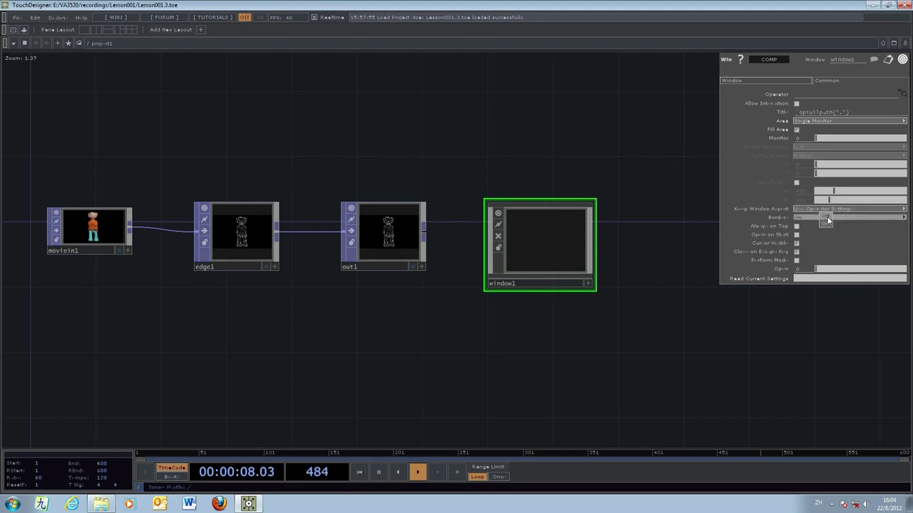
{"action": "left_click", "coordinate": [827, 218]}
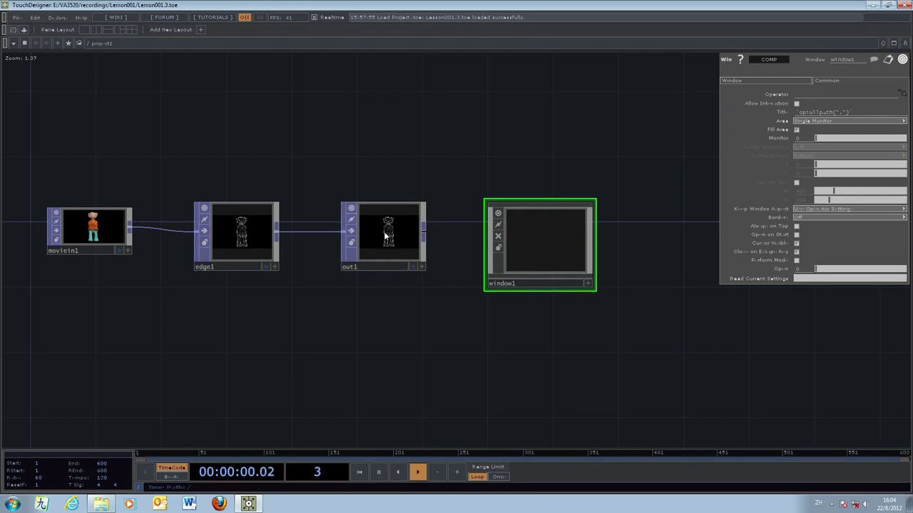
- Assign out1 as window1's Operator and hide the parameters
{"action": "left_click_drag", "start_coordinate": [383, 231], "coordinate": [817, 95]}
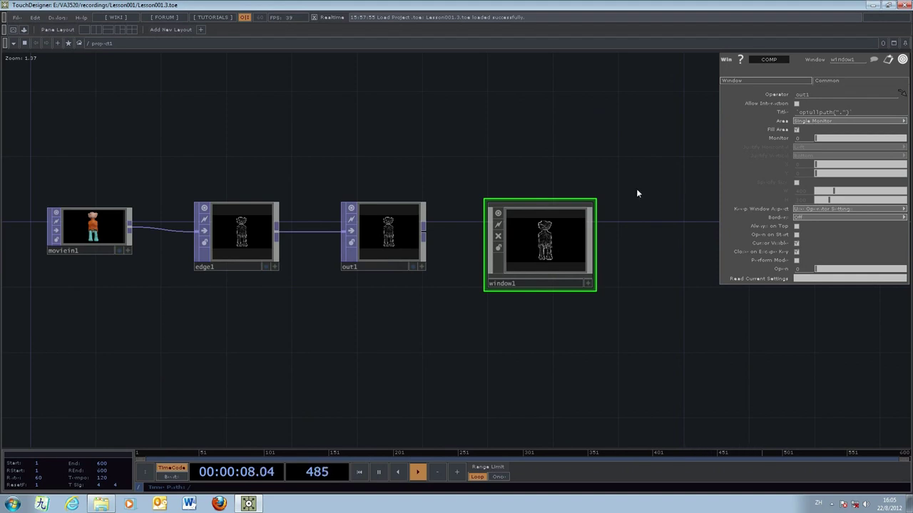
{"action": "key", "text": "p"}
{"action": "middle_click_drag", "start_coordinate": [287, 340], "coordinate": [384, 357]}
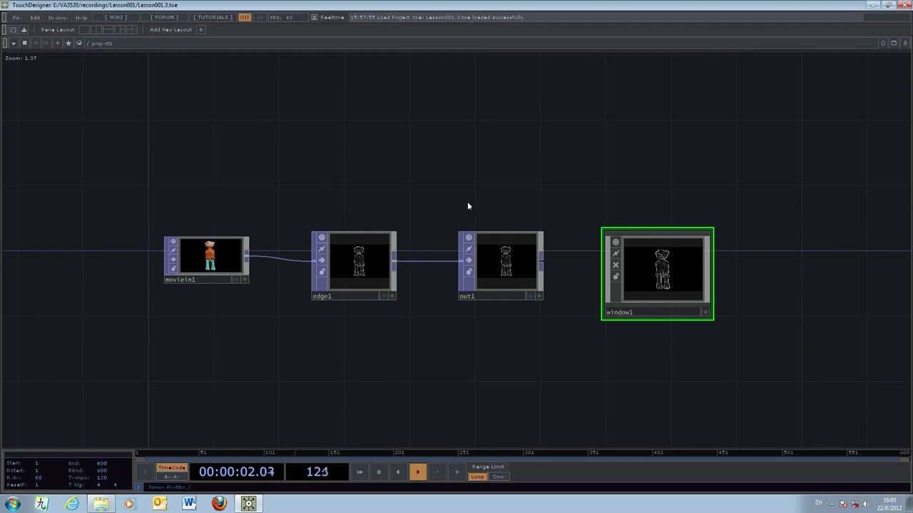
{"action": "middle_click_drag", "start_coordinate": [558, 387], "coordinate": [598, 303]}
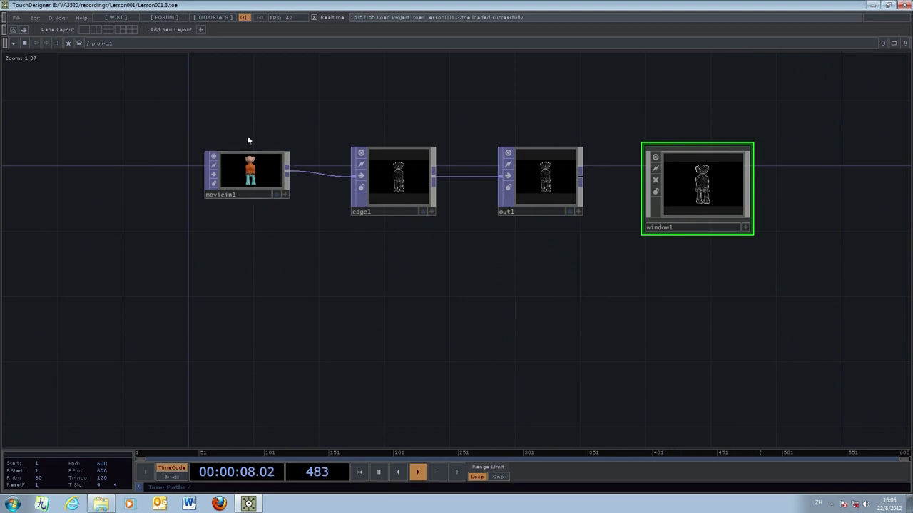
- Set the Perform path in Window Placement to /project1/window1, apply it, and save the project
{"action": "left_click", "coordinate": [57, 18]}
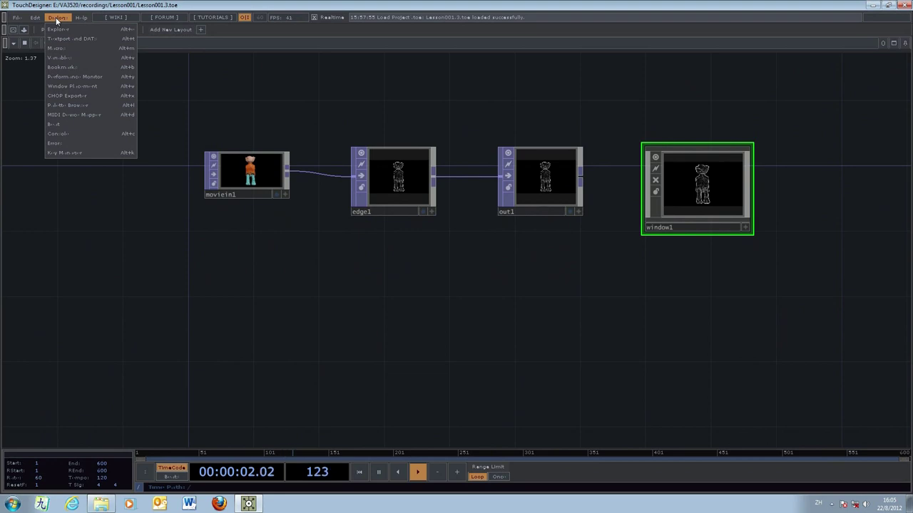
{"action": "left_click", "coordinate": [68, 85]}
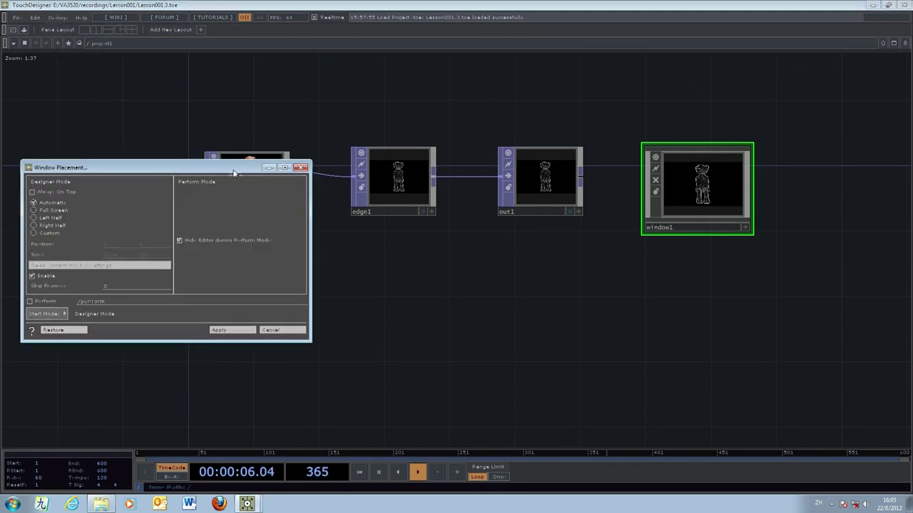
{"action": "left_click_drag", "start_coordinate": [233, 171], "coordinate": [406, 231]}
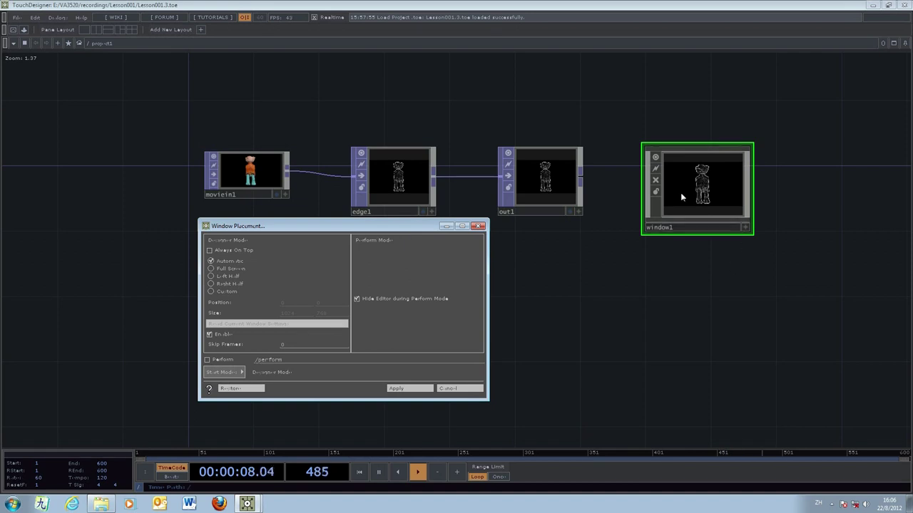
{"action": "left_click_drag", "start_coordinate": [711, 189], "coordinate": [293, 361]}
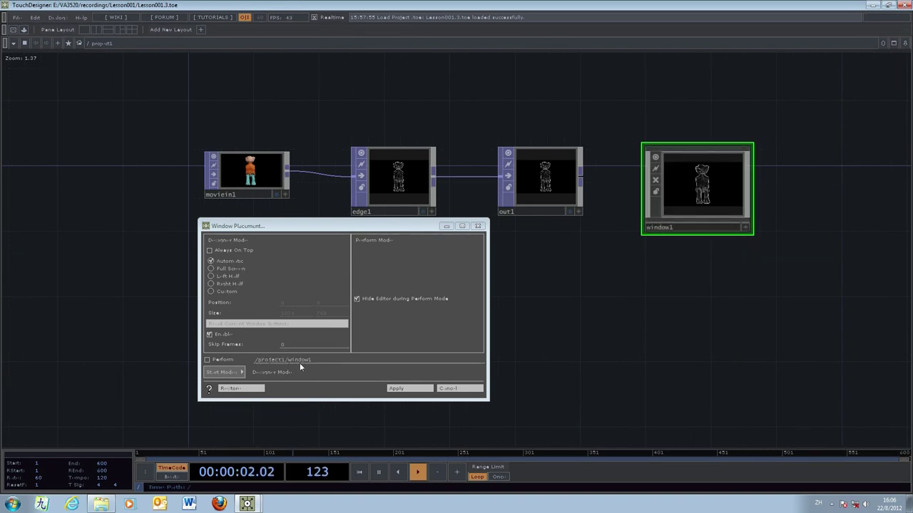
{"action": "left_click", "coordinate": [401, 391]}
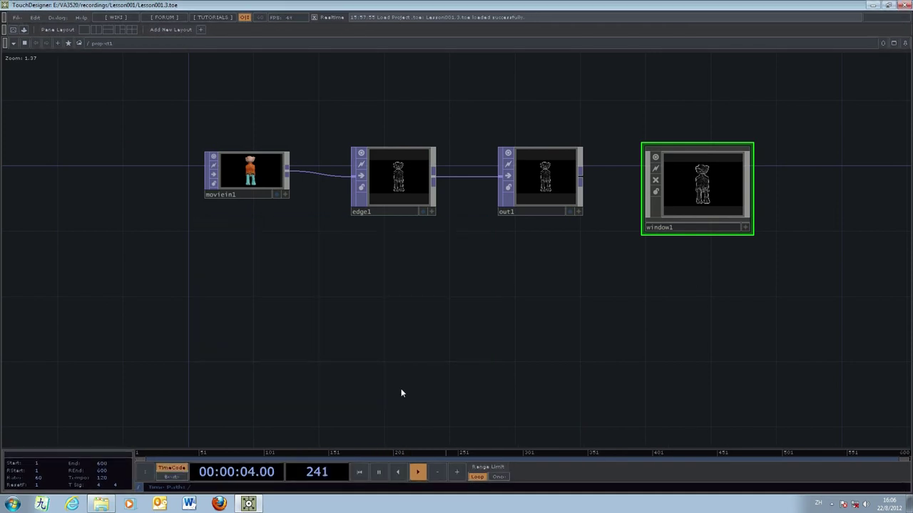
{"action": "left_click", "coordinate": [15, 18]}
{"action": "left_click", "coordinate": [32, 47]}
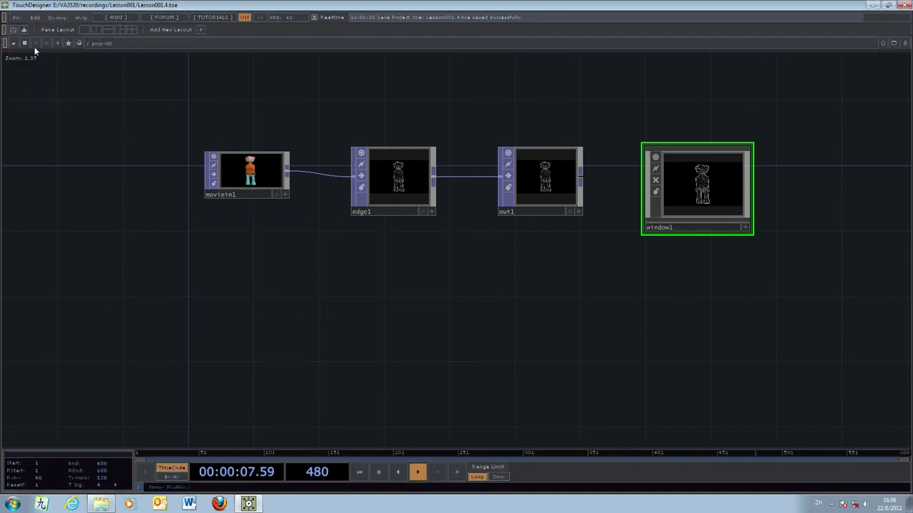
- Preview window1's full-screen output in Perform mode and return to the network editor
{"action": "left_click_drag", "start_coordinate": [250, 252], "coordinate": [246, 283]}
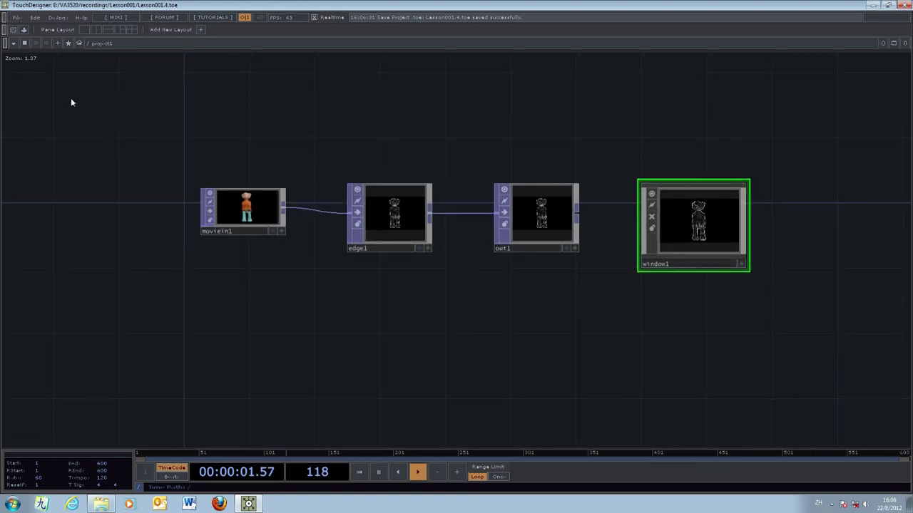
{"action": "left_click", "coordinate": [12, 30]}
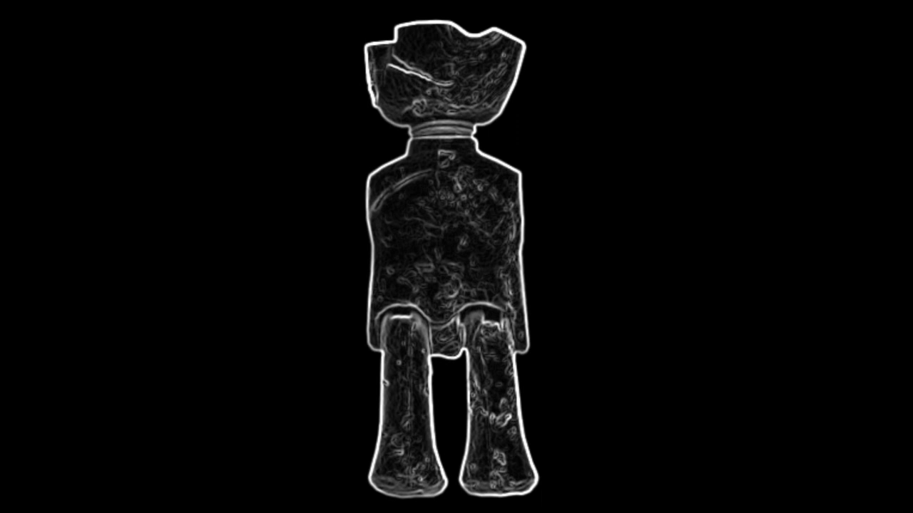
{"action": "key", "text": "Escape"}
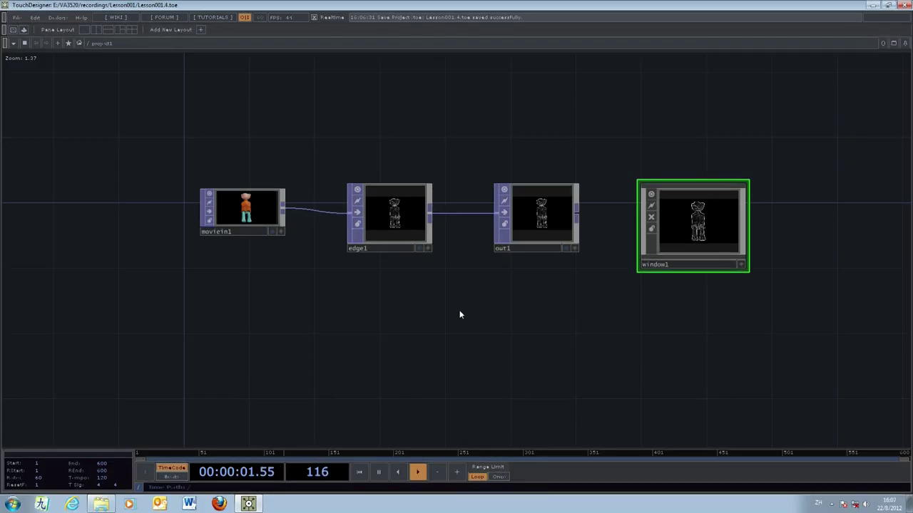
{"action": "left_click_drag", "start_coordinate": [569, 338], "coordinate": [557, 277]}
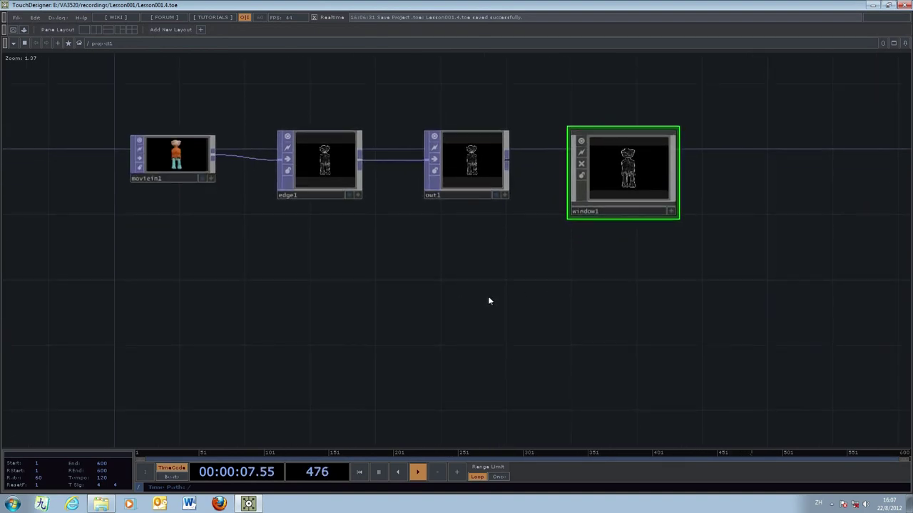
{"action": "left_click_drag", "start_coordinate": [489, 301], "coordinate": [450, 275]}
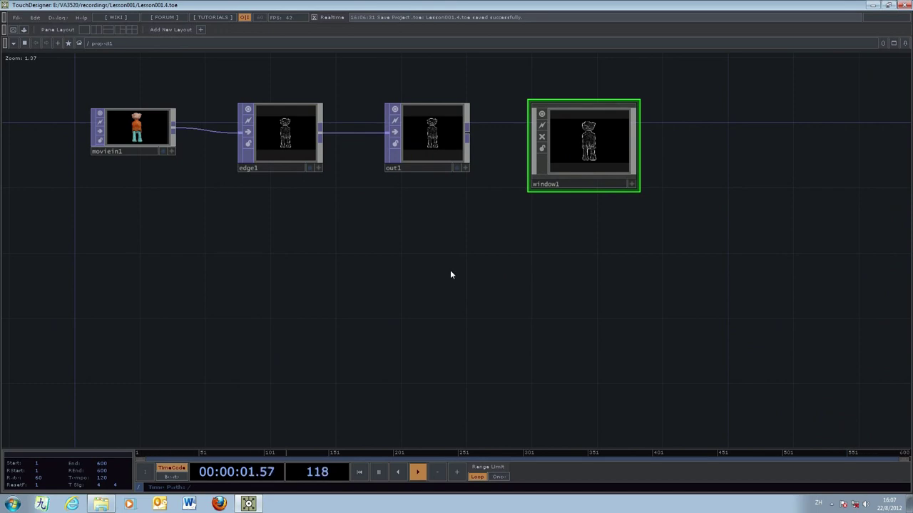
{"action": "left_click_drag", "start_coordinate": [519, 278], "coordinate": [498, 270]}
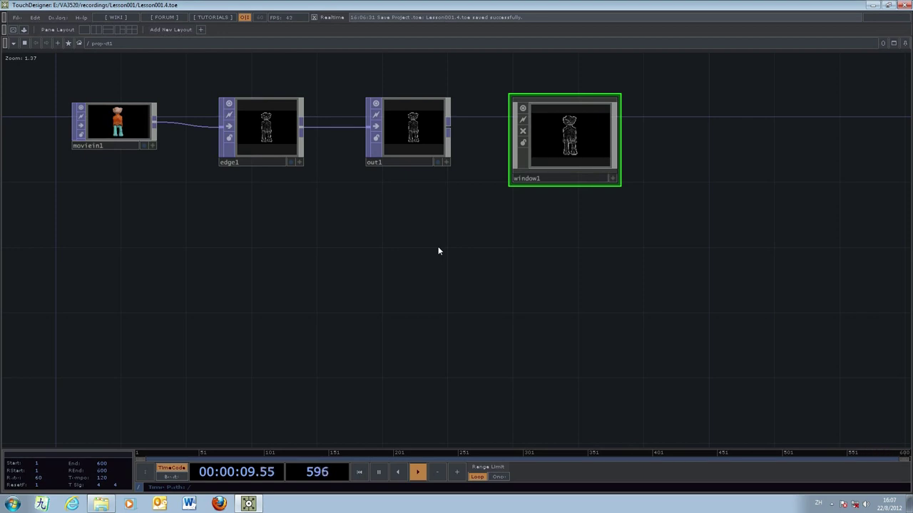
{"action": "scroll", "coordinate": [438, 250], "scroll_direction": "up", "scroll_amount": 3}
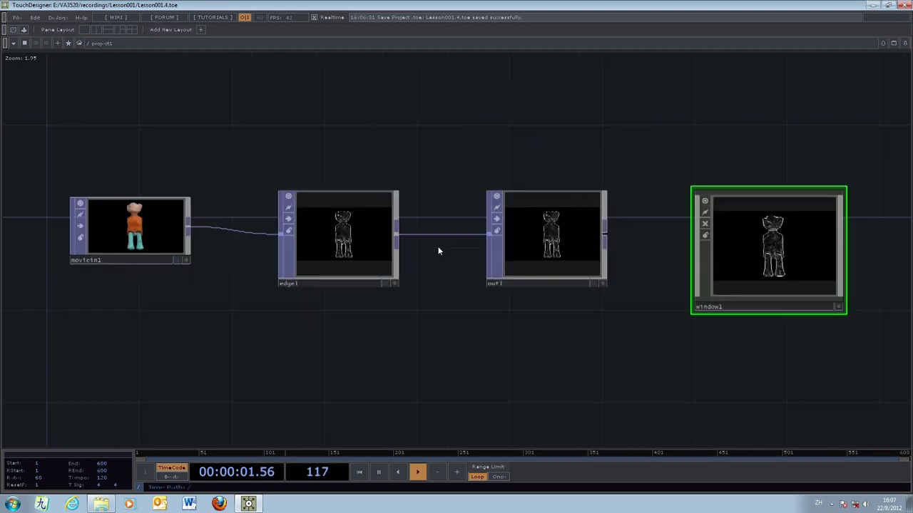